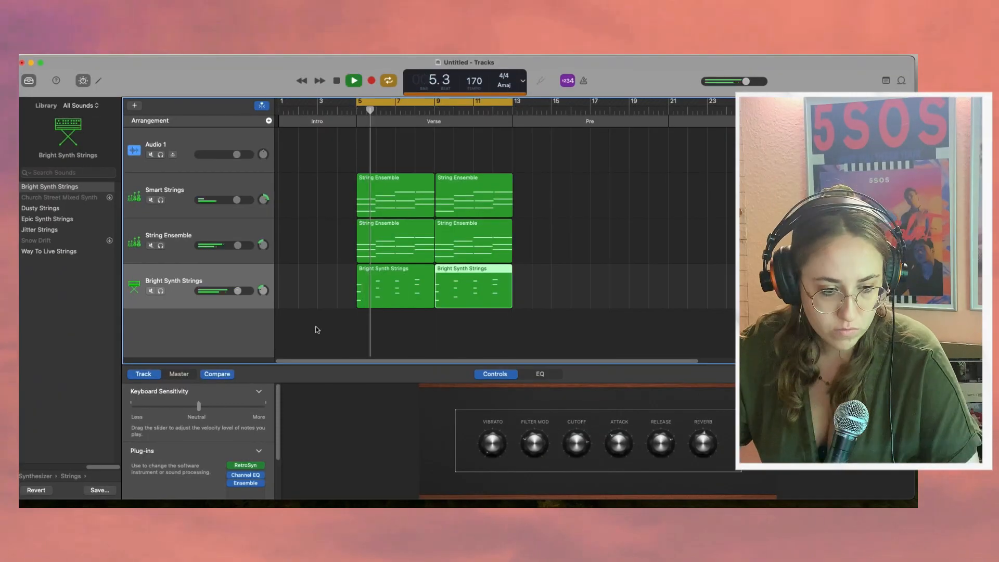
- Solo the Bright Synth Strings track and adjust its cutoff
click(161, 291)
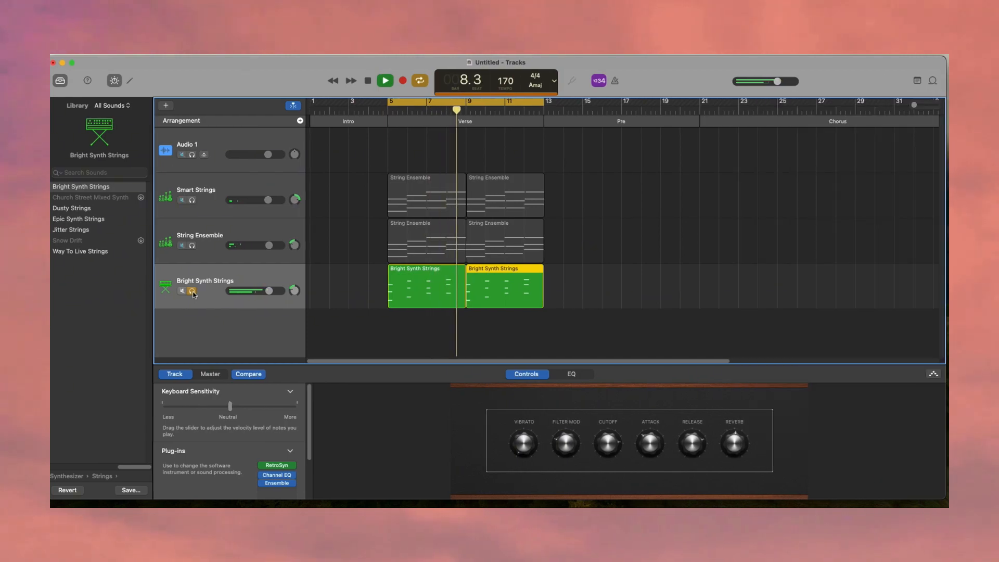
click(602, 442)
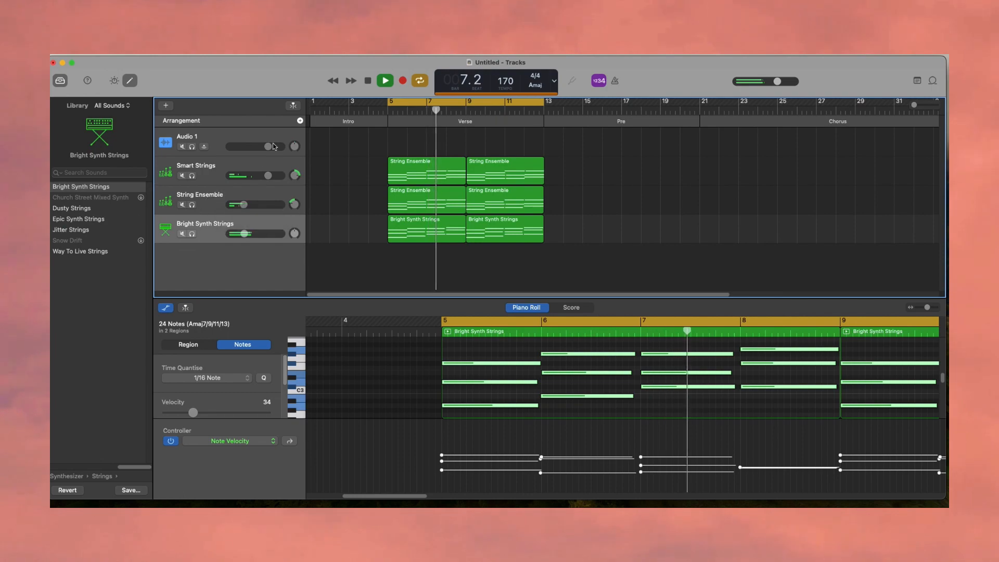
- Lower the Smart Strings volume, and pull the soloed String Ensemble's EQ peak band down in gain and frequency
drag(268, 176, 219, 182)
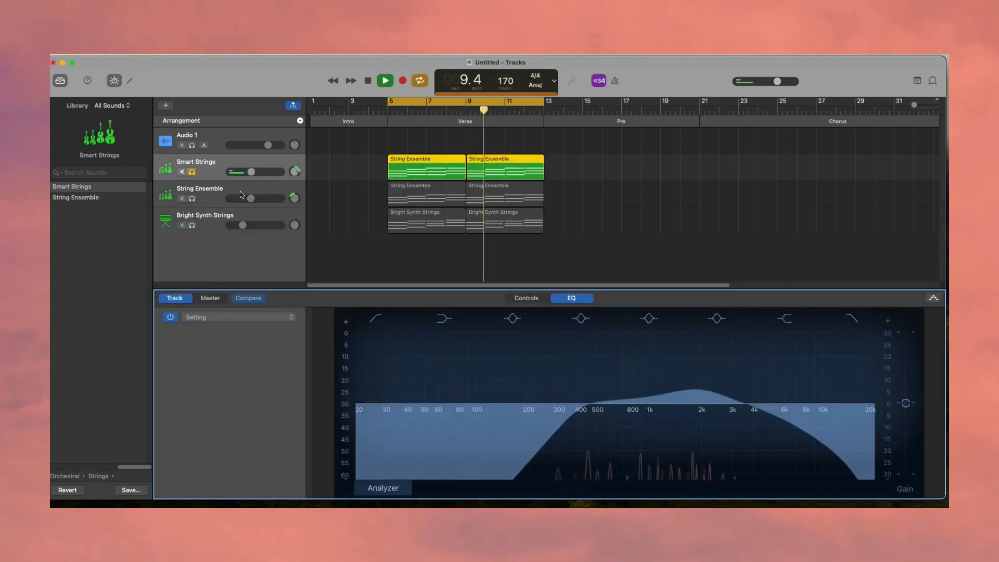
click(241, 194)
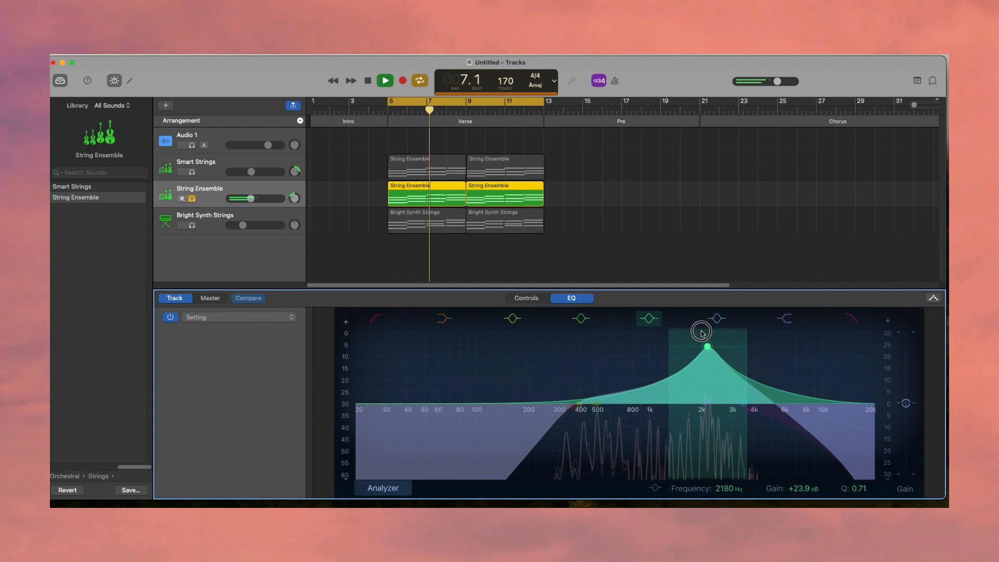
drag(698, 333, 609, 392)
- Solo Bright Synth Strings and set its EQ peak band to about 2980 Hz with a gain of about +2.0 dB
click(266, 225)
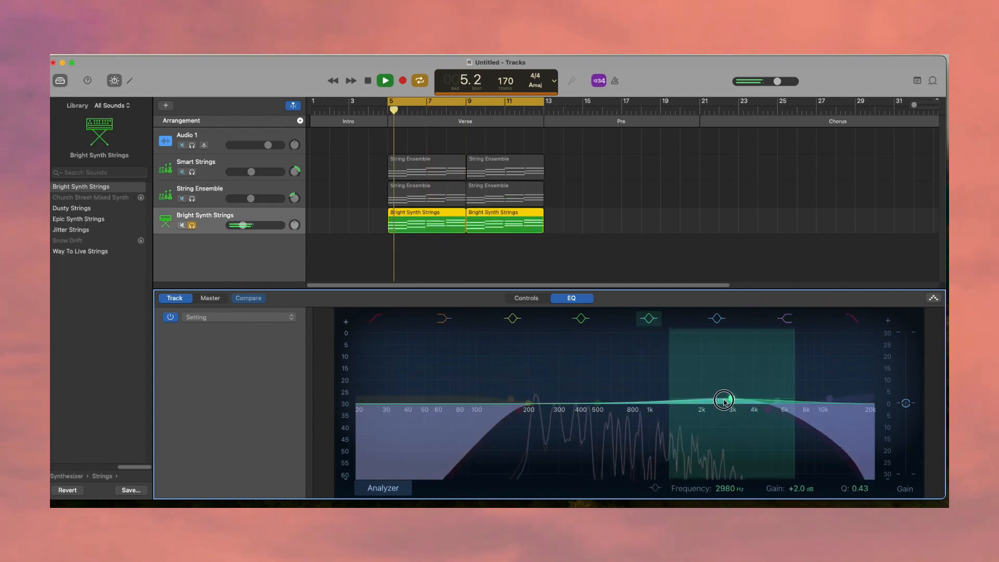
mouse_move(723, 401)
mouse_down()
mouse_move(723, 433)
mouse_move(725, 401)
mouse_up()
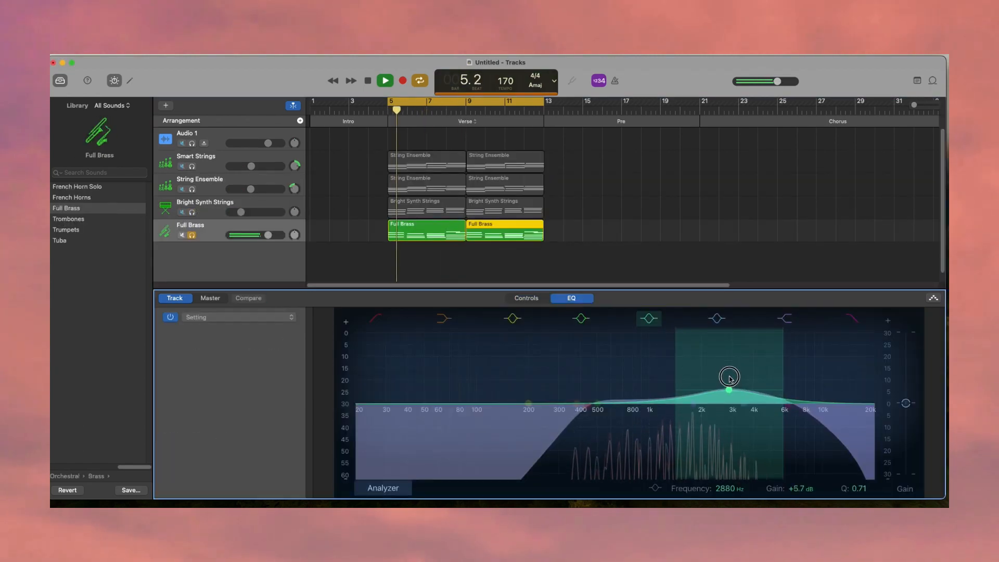
- Set the Full Brass EQ peak band to about 2700 Hz and +4.6 dB, and end the track's solo
drag(730, 378, 727, 397)
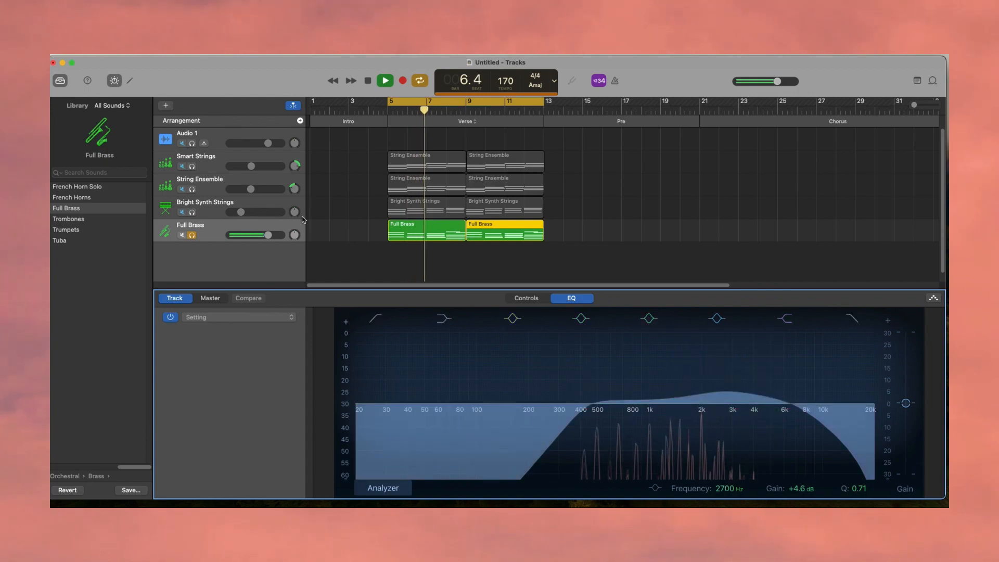
click(192, 235)
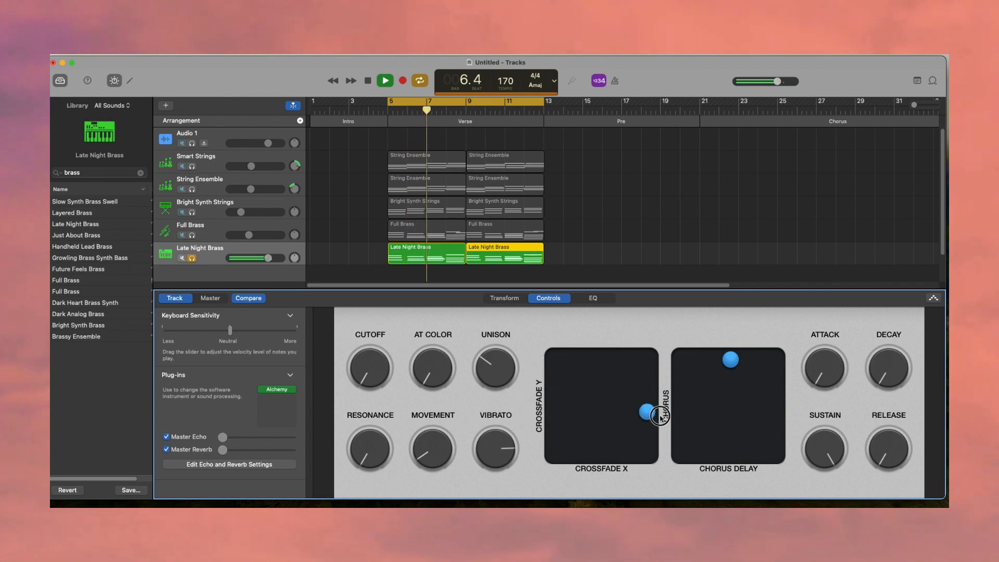
- Look through the EQ and transform settings of the Late Night Brass track
click(593, 297)
click(514, 302)
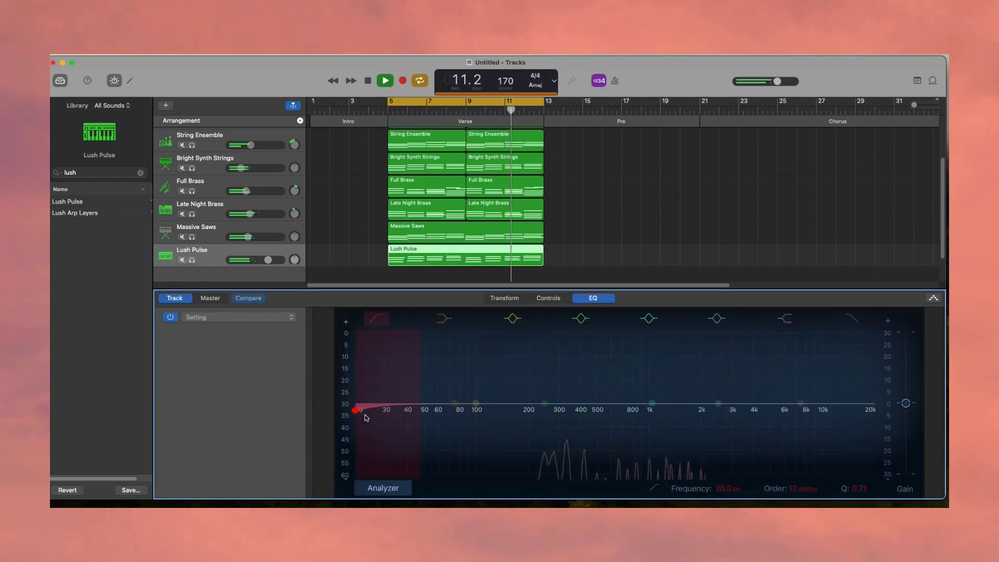
- Raise the low-cut frequency in the Lush Pulse EQ to remove its low end
drag(364, 411, 552, 412)
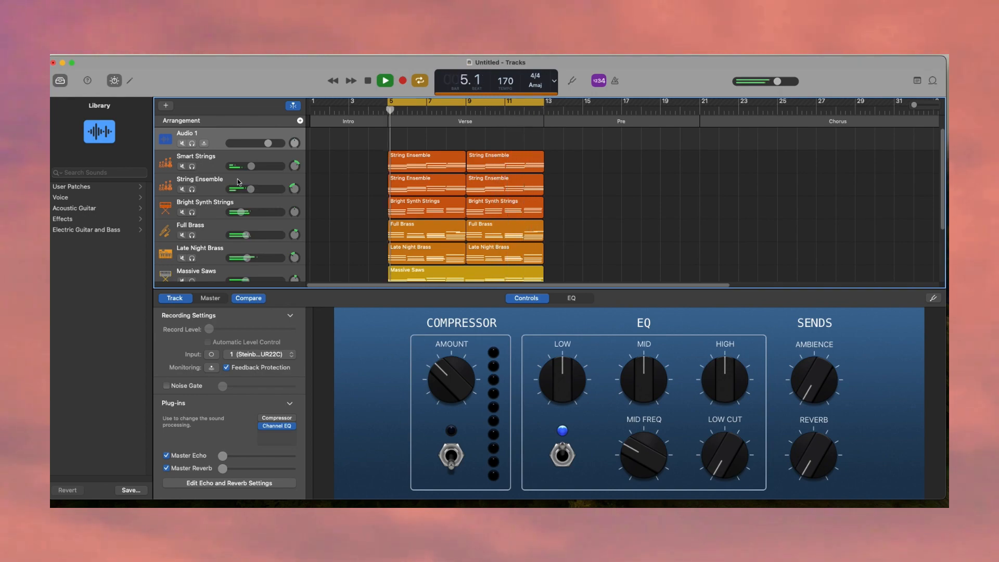
- Stop playback and add a new track for the drum parts
key(space)
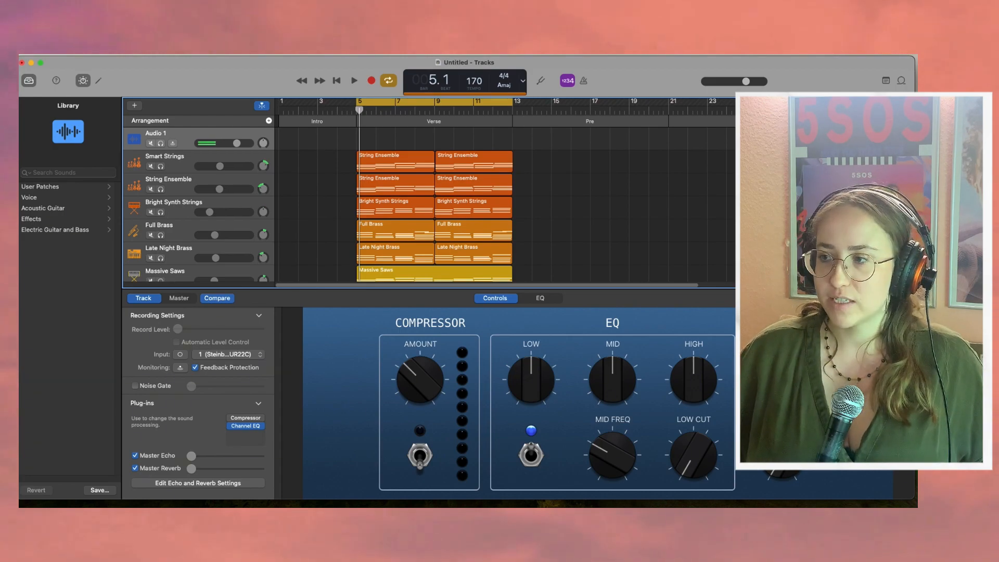
key(alt+super+s)
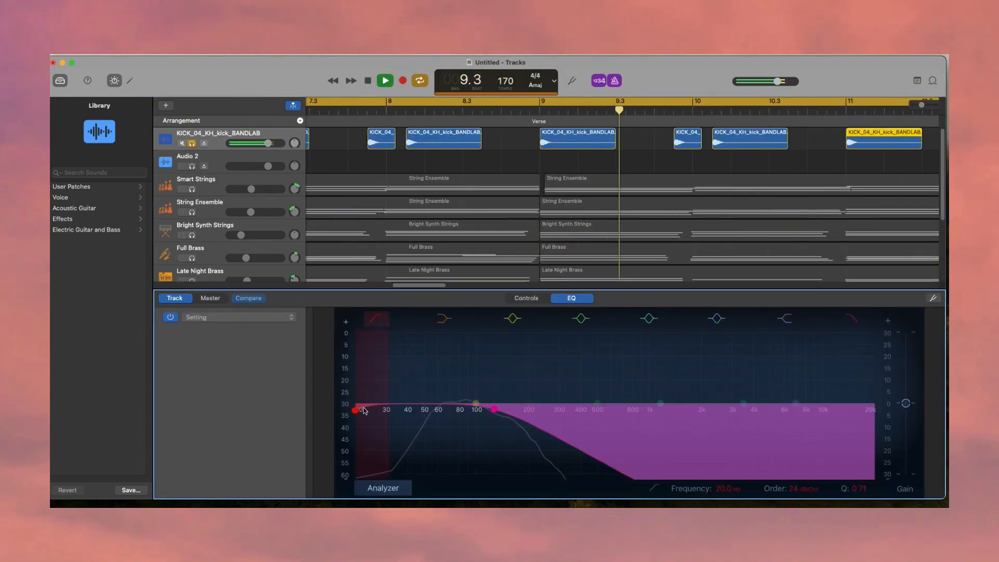
- Boost the low band in the kick sample's EQ and raise the low-cut frequency on the After Party kick track
drag(403, 396, 408, 378)
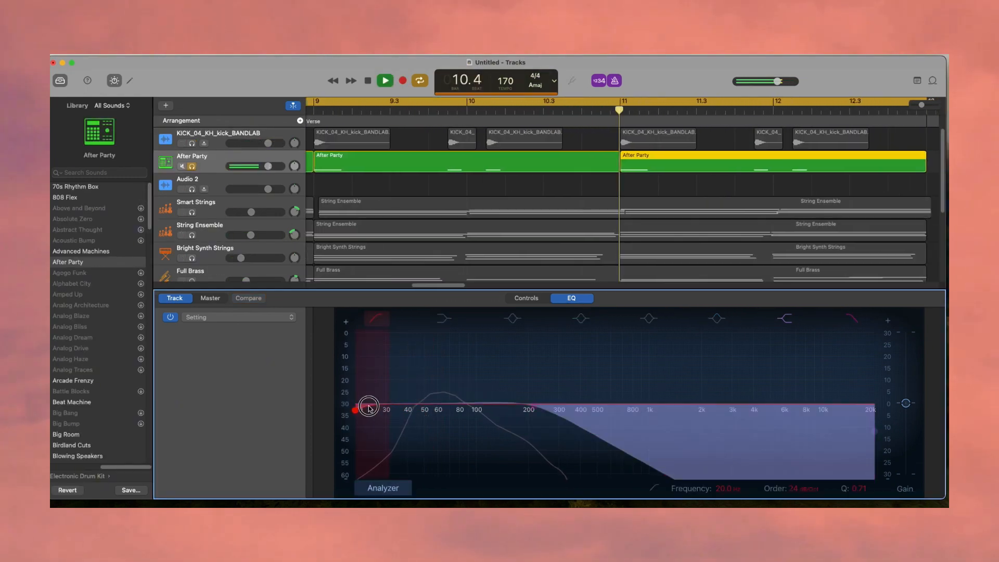
drag(363, 409, 411, 410)
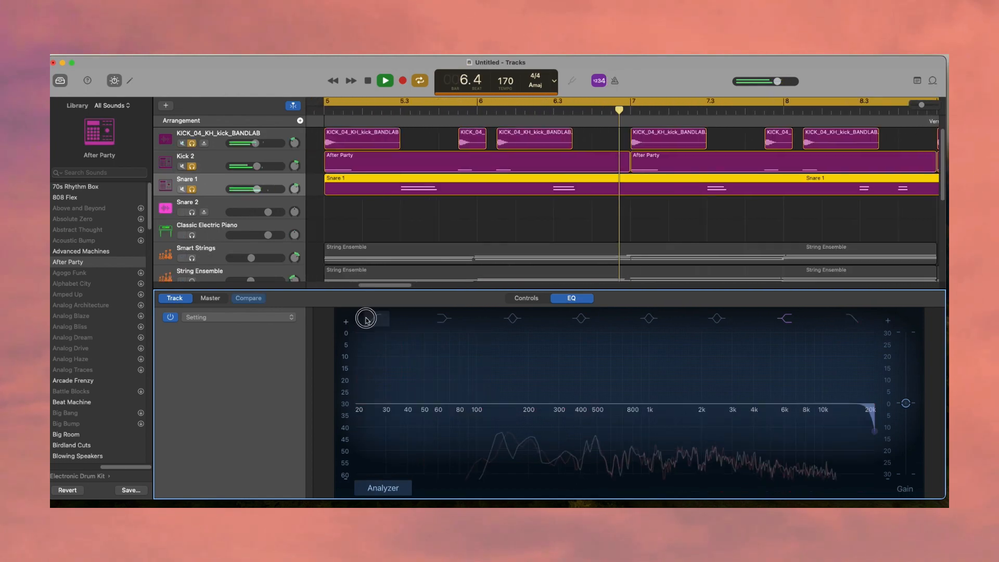
- Enable the low cut in the Snare 1 EQ at about 580 Hz and return to the track's controls
click(366, 319)
drag(359, 409, 595, 419)
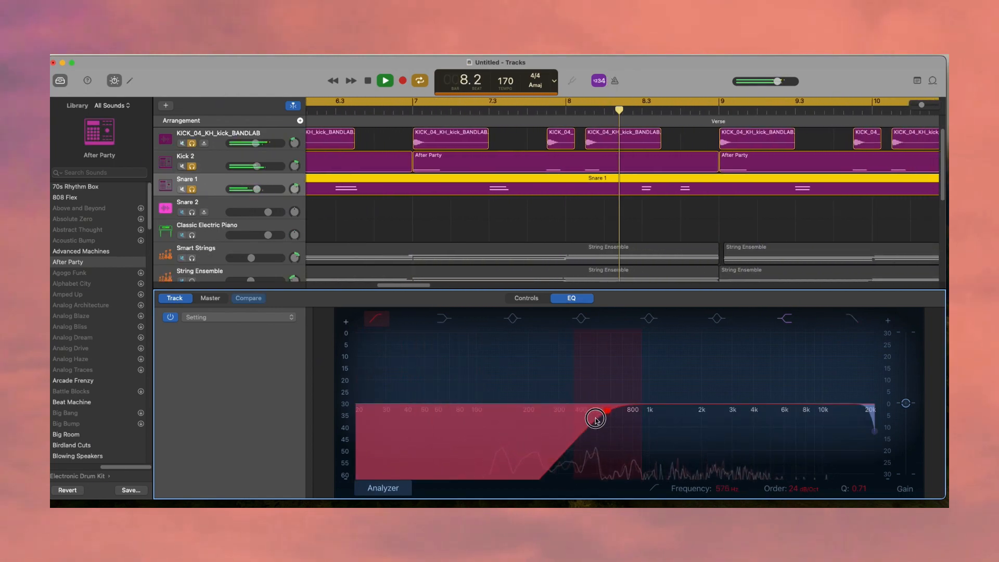
click(526, 298)
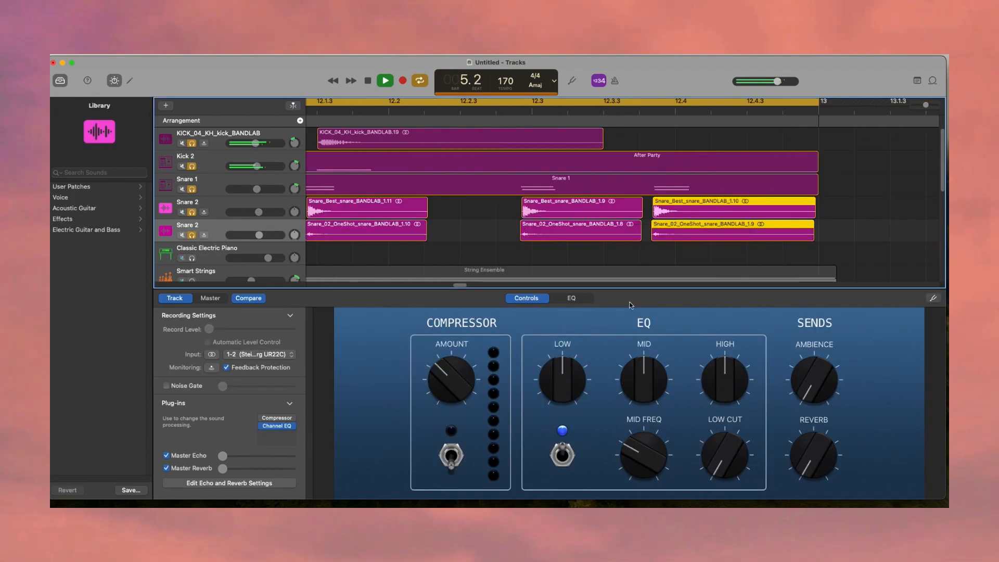
- Reshape the upper-mid band of the Snare_Best track's EQ and lower its high-cut frequency
drag(926, 105, 918, 103)
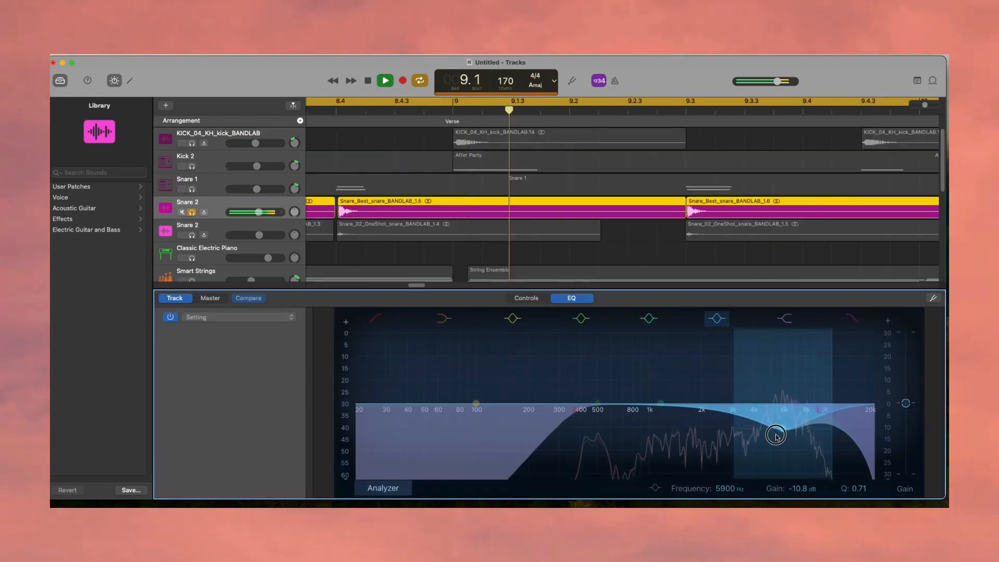
drag(769, 430, 732, 401)
drag(853, 404, 723, 408)
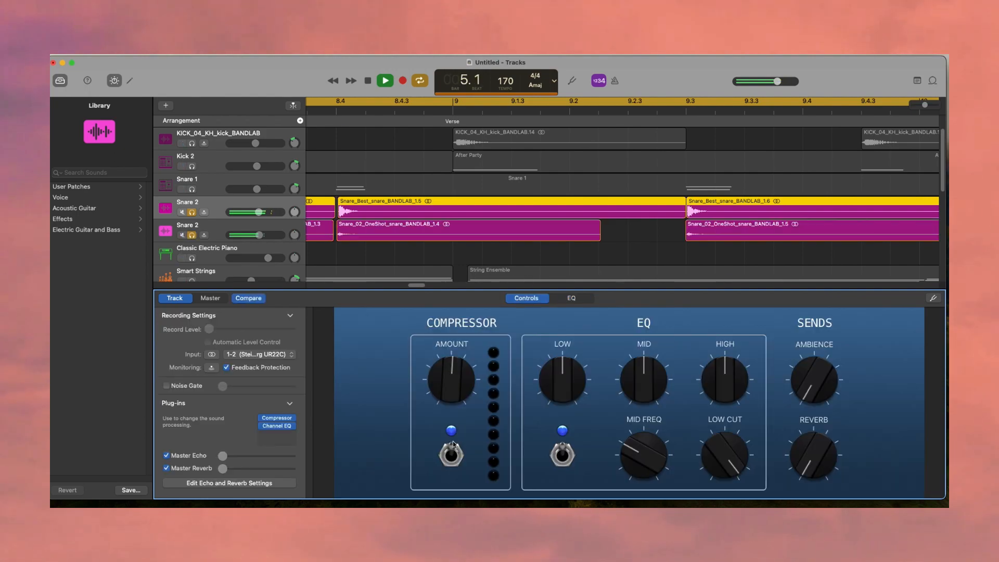
- Increase the compressor amount on the Snare_Best track and open the editor
drag(448, 400, 448, 380)
key(e)
drag(535, 290, 436, 295)
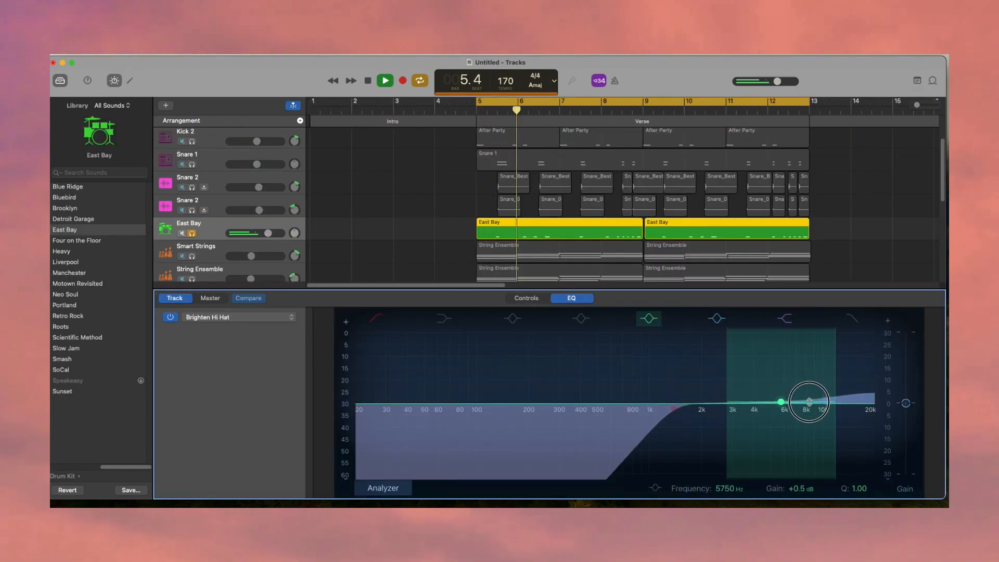
- Shift the high boost in the East Bay track's Brighten Hi Hat EQ to a lower frequency
drag(824, 398, 736, 396)
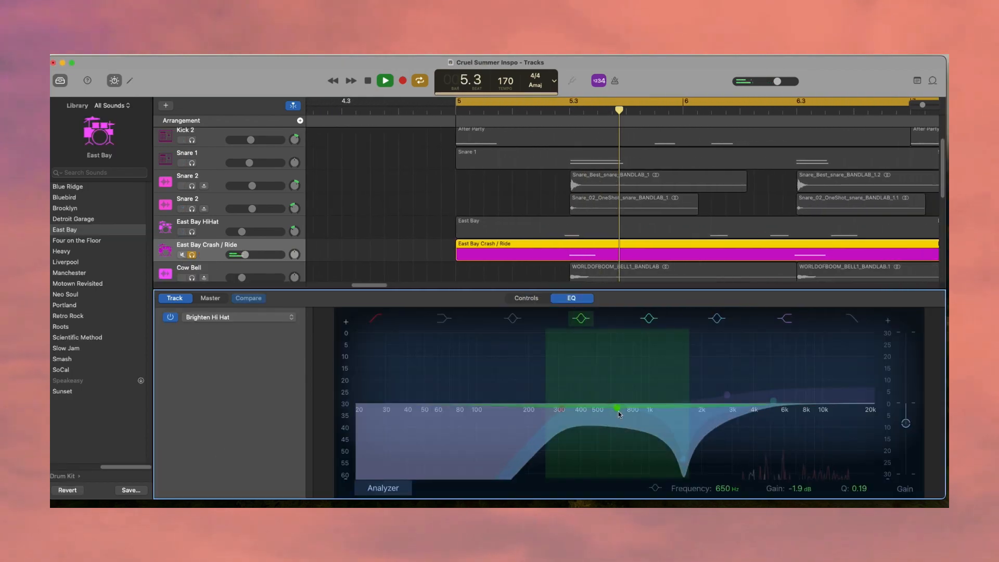
- Raise the East Bay Crash / Ride EQ mid band to about +4.6 dB at 610 Hz and adjust its deep notch
drag(618, 412, 613, 389)
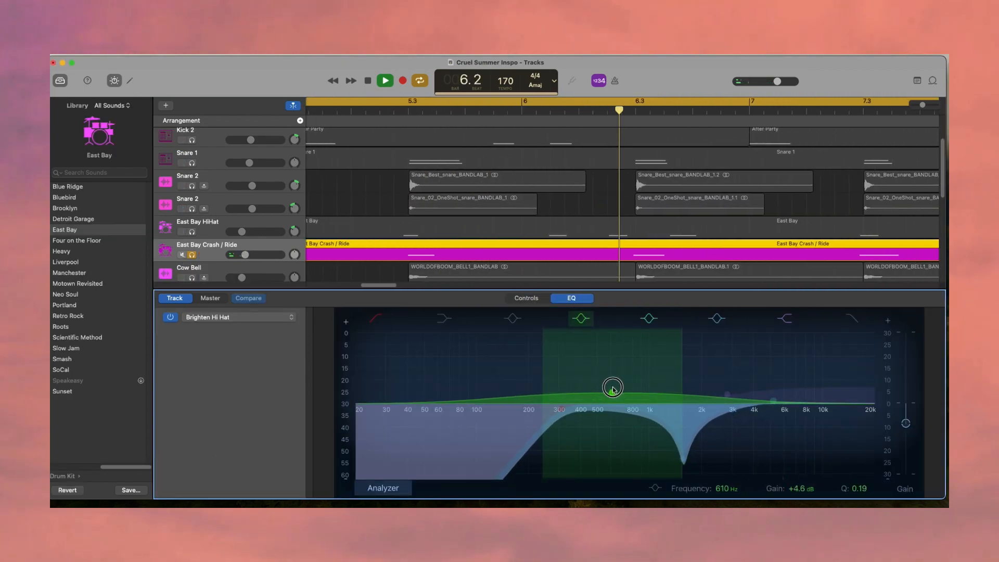
click(682, 459)
mouse_move(682, 459)
mouse_down()
mouse_move(685, 471)
mouse_move(684, 453)
mouse_up()
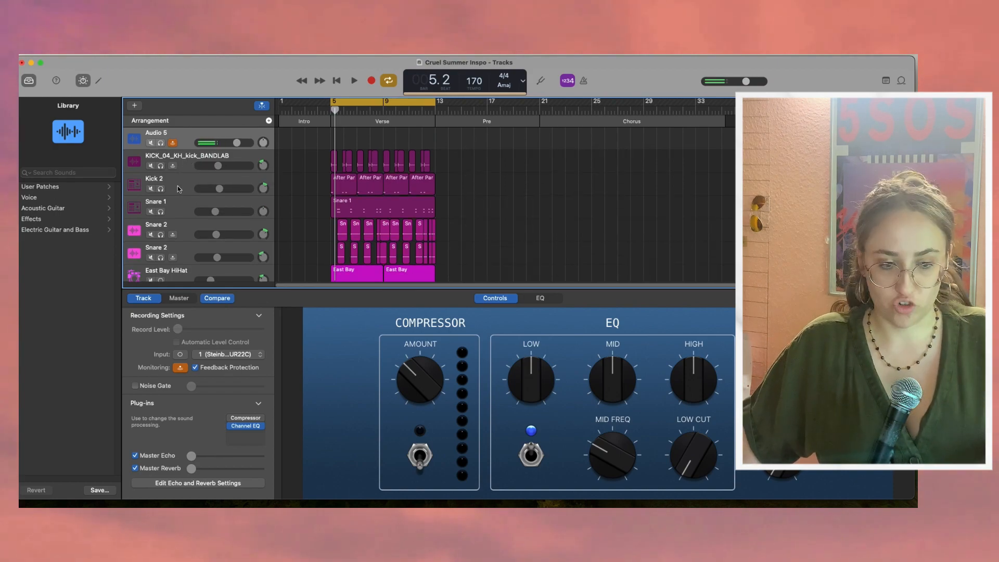
- Go through the drum and percussion tracks down to Cow Bell and start playback
scroll(186, 211, down, 2)
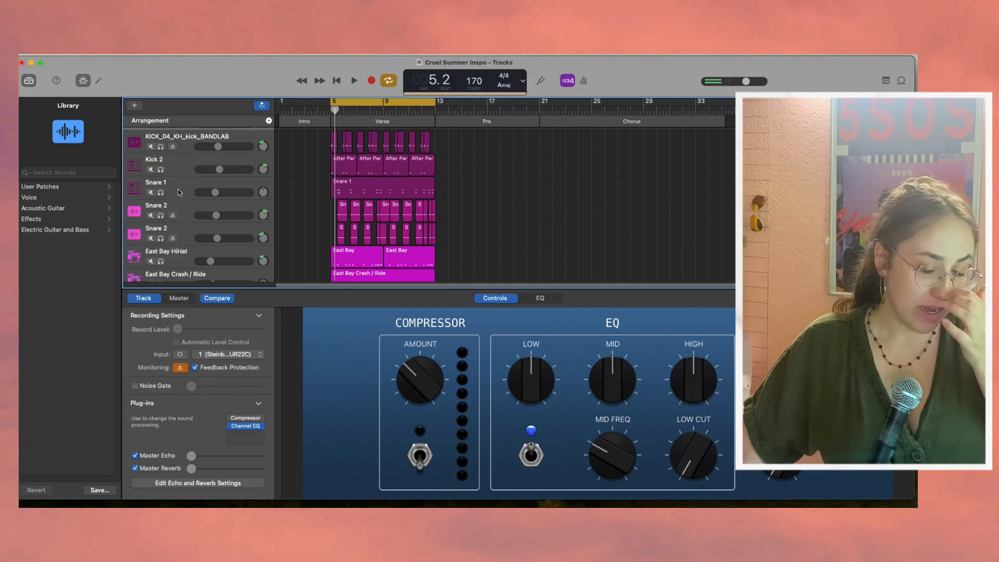
scroll(200, 225, down, 3)
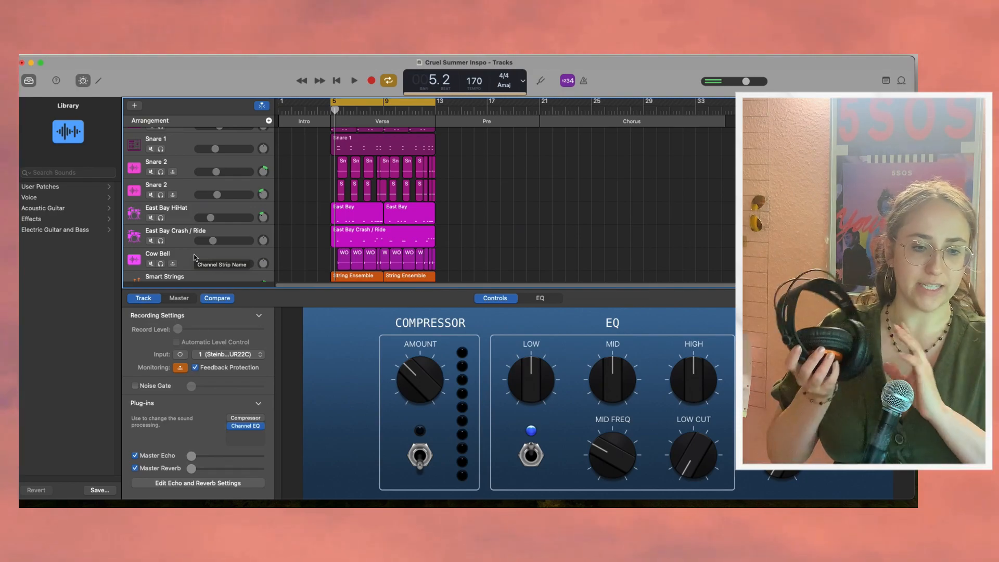
key(space)
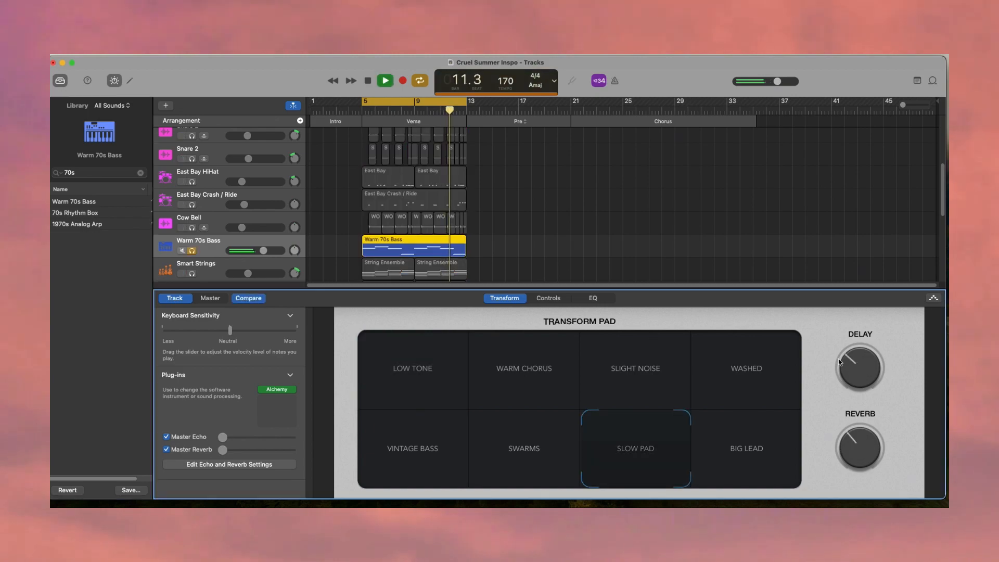
- Check the Warm 70s Bass transform and control settings and raise the low-shelf frequency in its EQ
click(844, 457)
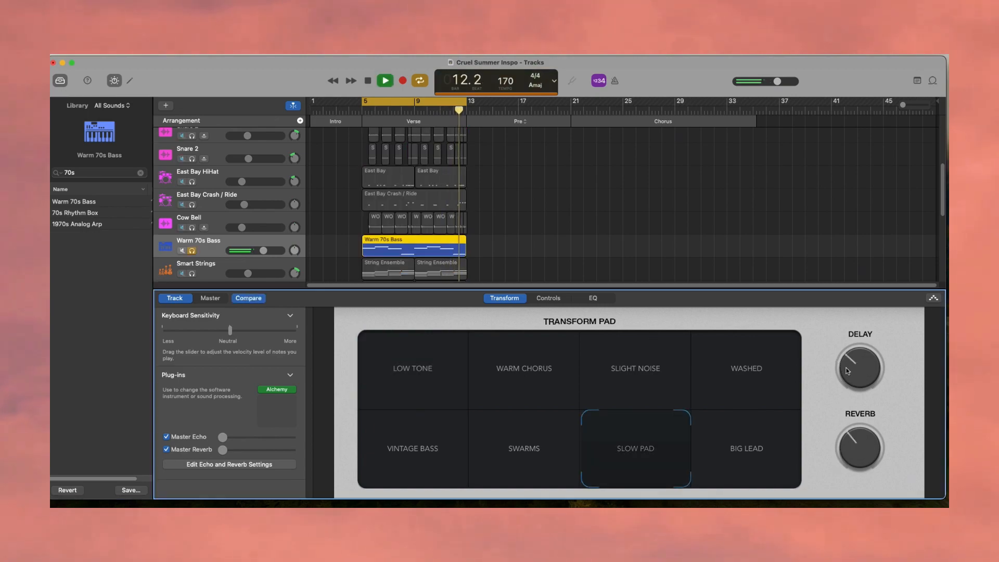
click(556, 300)
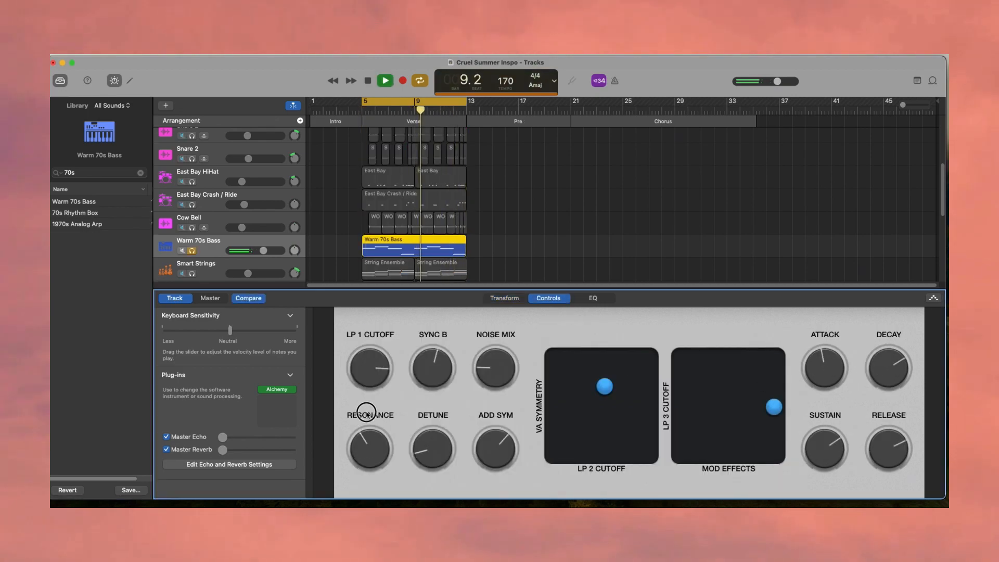
click(504, 297)
click(593, 298)
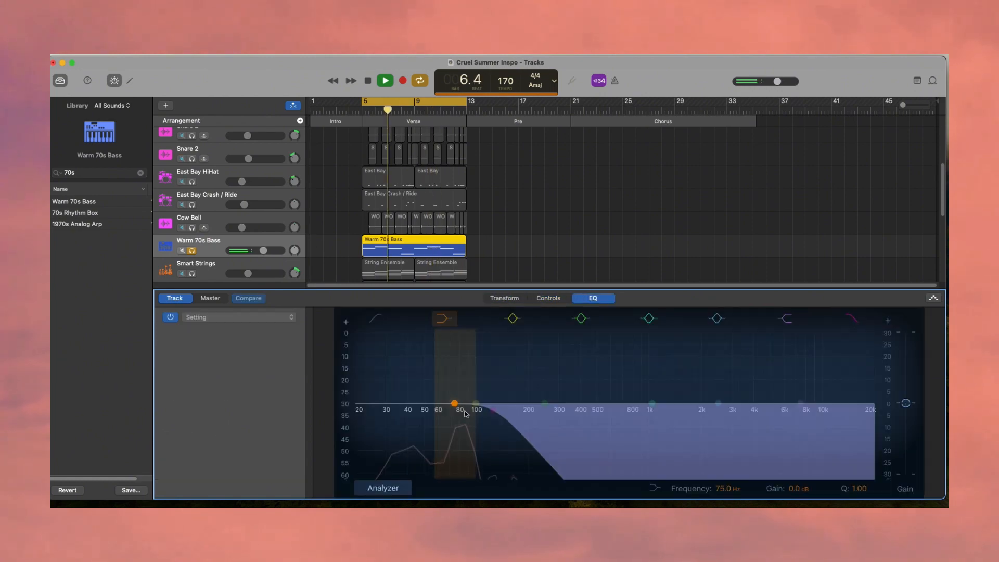
mouse_move(461, 399)
mouse_down()
mouse_move(468, 380)
mouse_move(440, 384)
mouse_move(475, 399)
mouse_up()
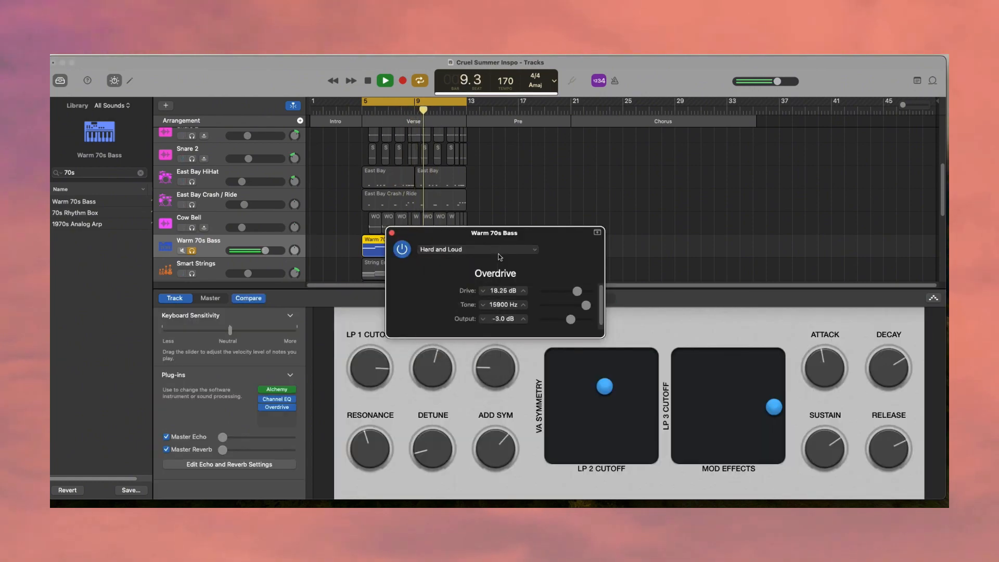
- Open the preset choices of the Overdrive plug-in on the Warm 70s Bass track
click(499, 253)
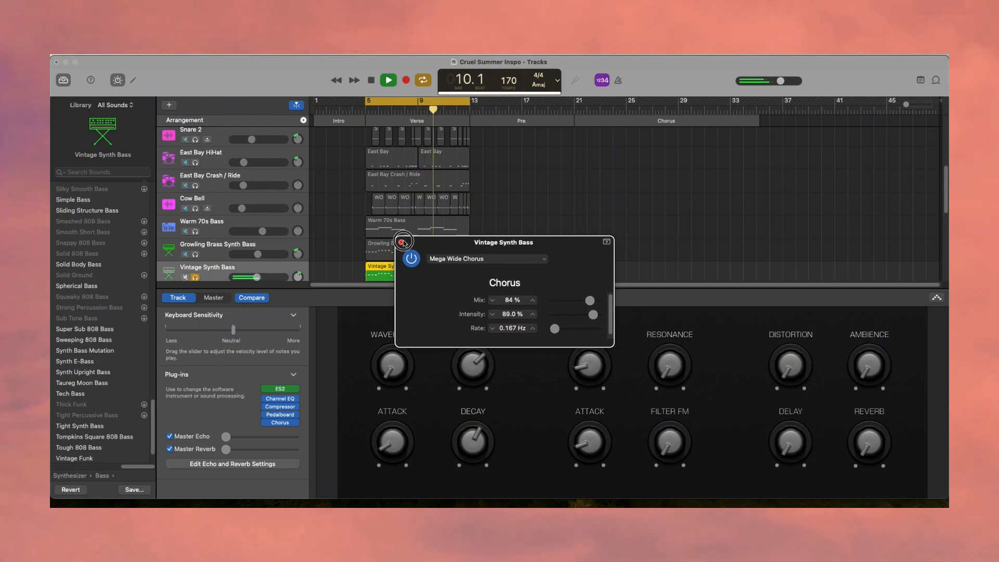
- Close the Vintage Synth Bass chorus settings and return from the track's EQ to its controls
click(402, 242)
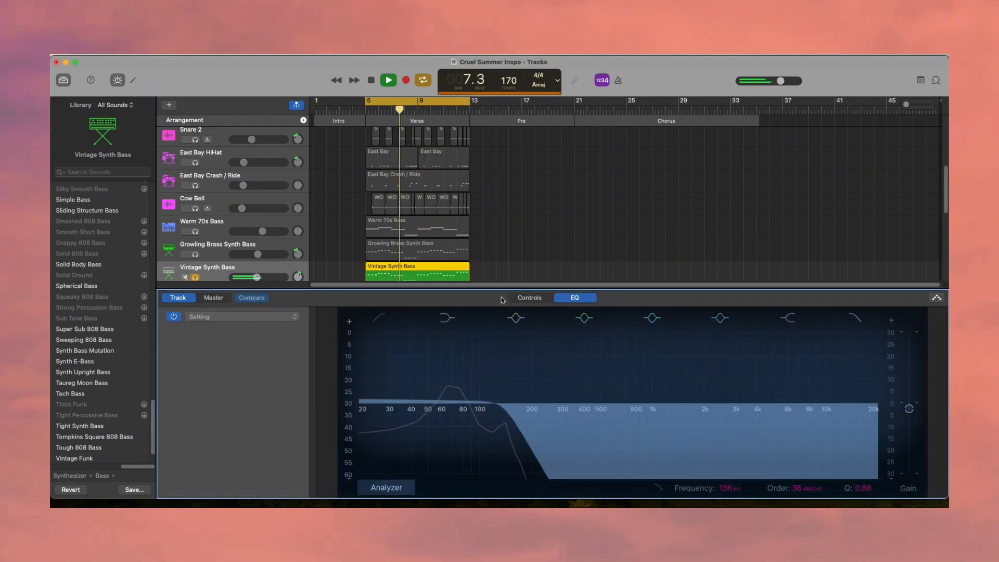
click(535, 296)
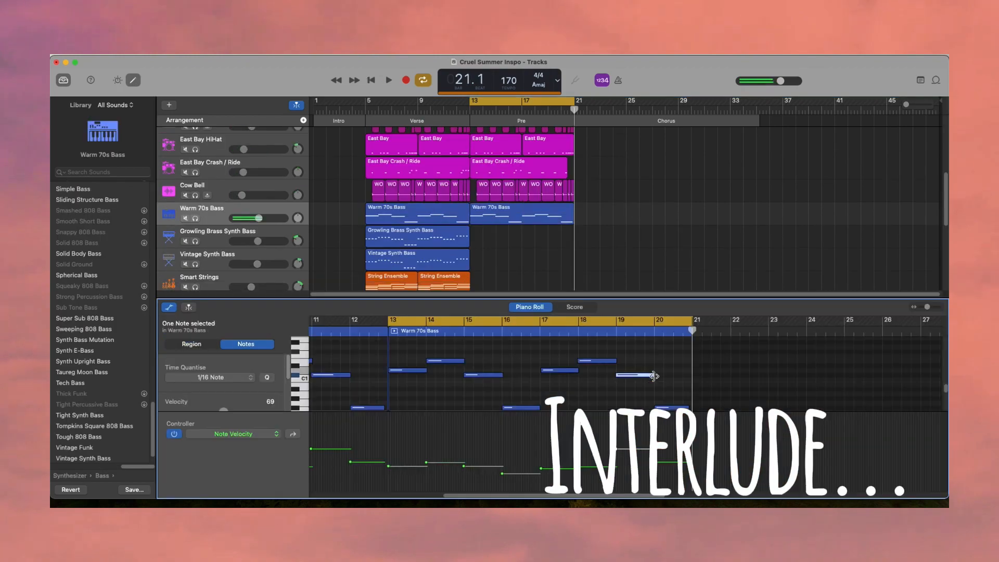
- Shorten the Warm 70s Bass note at bar 19 in the Pre section
drag(654, 375, 633, 375)
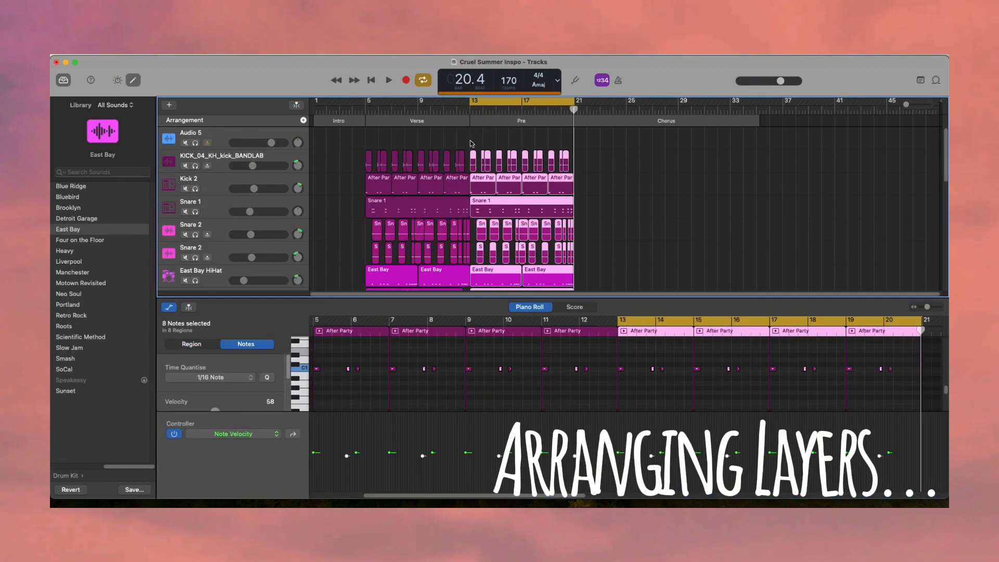
- Paste the copied drum regions twice into the Chorus, at bar 21 and at bar 29
key(super+v)
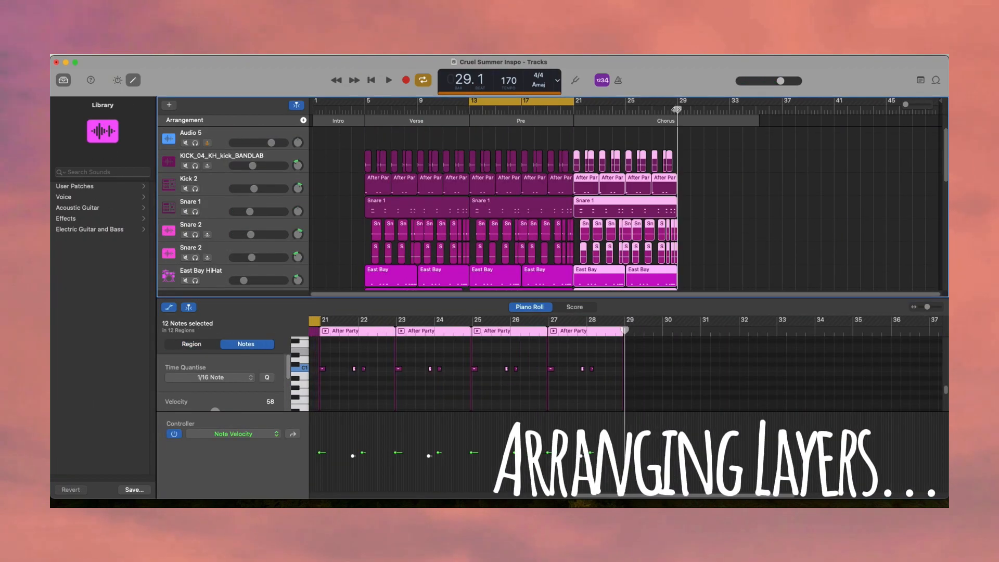
key(super+v)
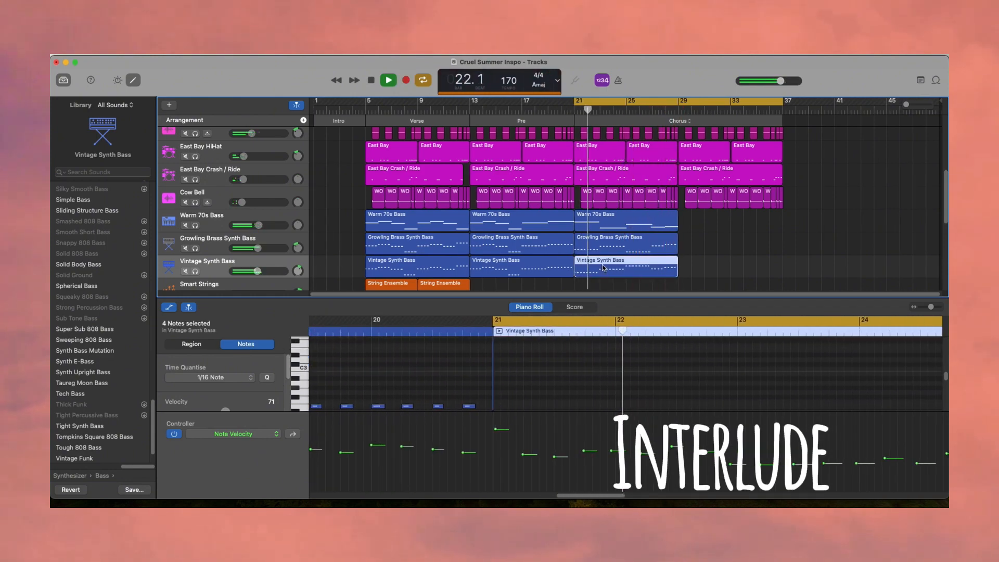
- Adjust the Vintage Synth Bass notes in bars 25 to 28 of the Chorus
scroll(604, 268, up, 1)
drag(591, 496, 648, 496)
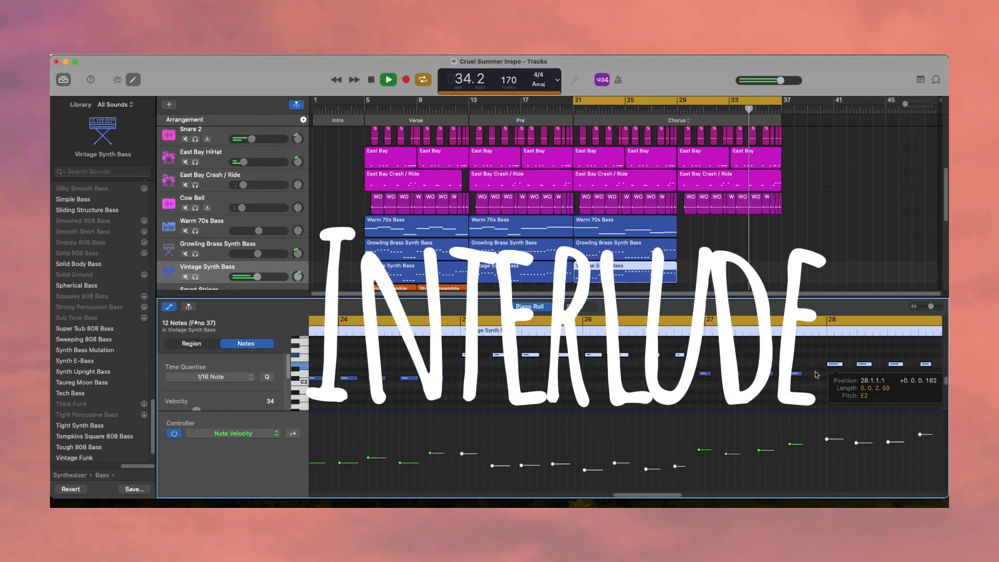
click(797, 373)
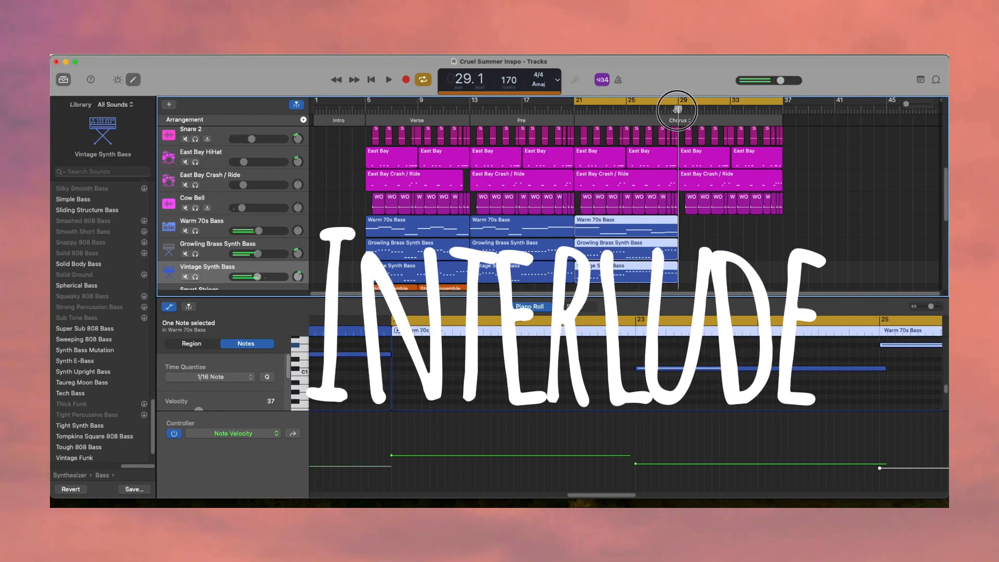
click(392, 398)
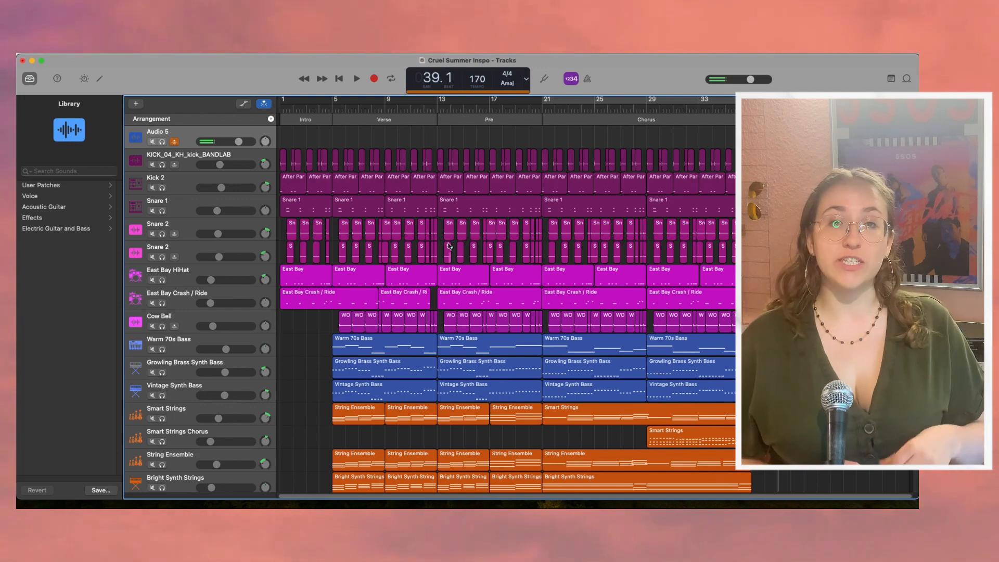
- Look over the finished arrangement's tracks and return the playhead to the start of the project
scroll(525, 171, down, 5)
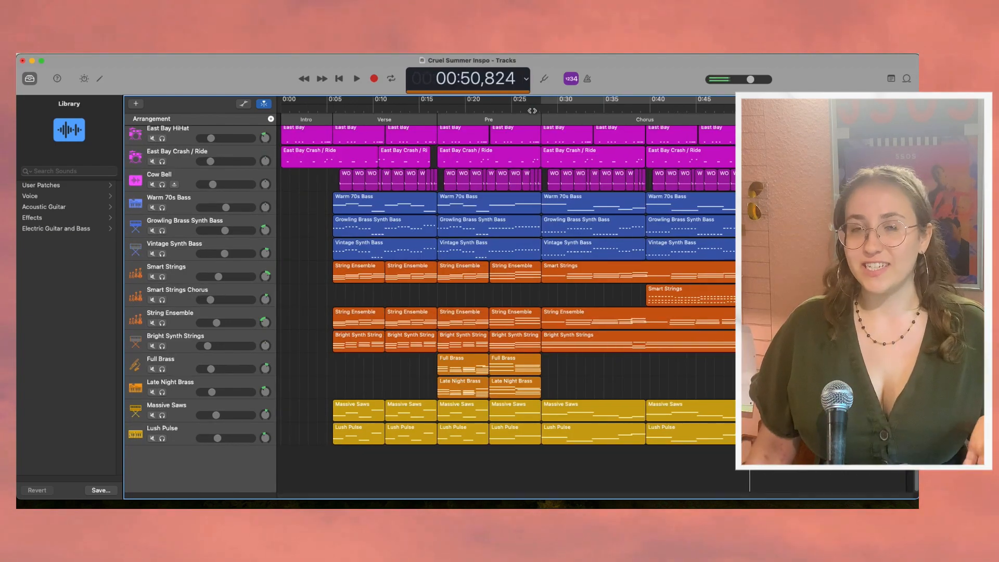
key(space)
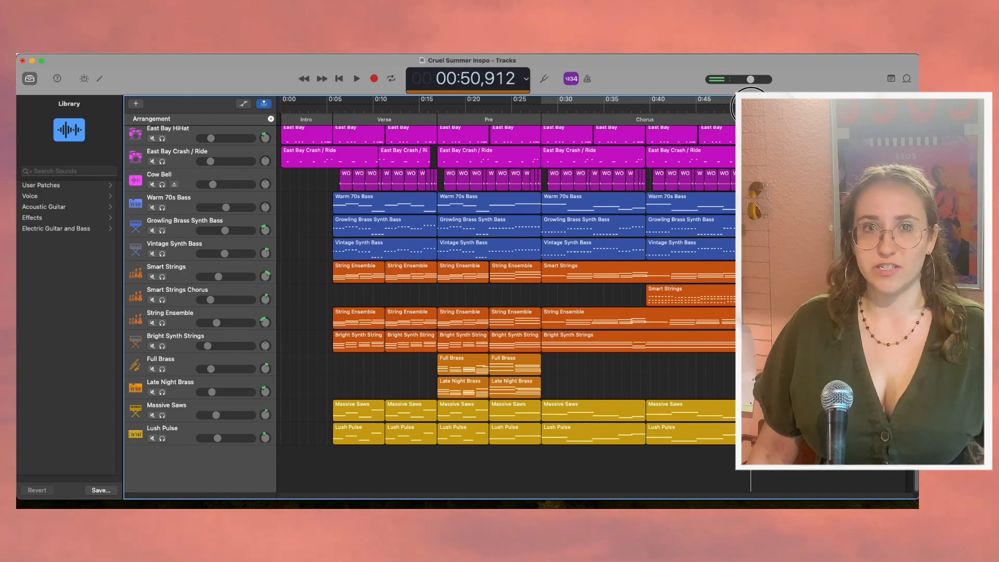
key(Return)
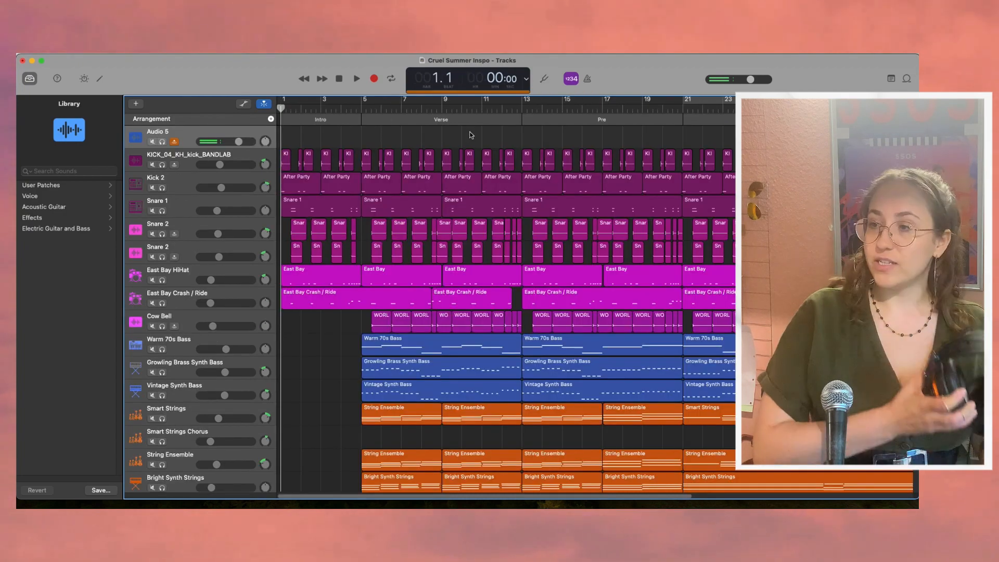